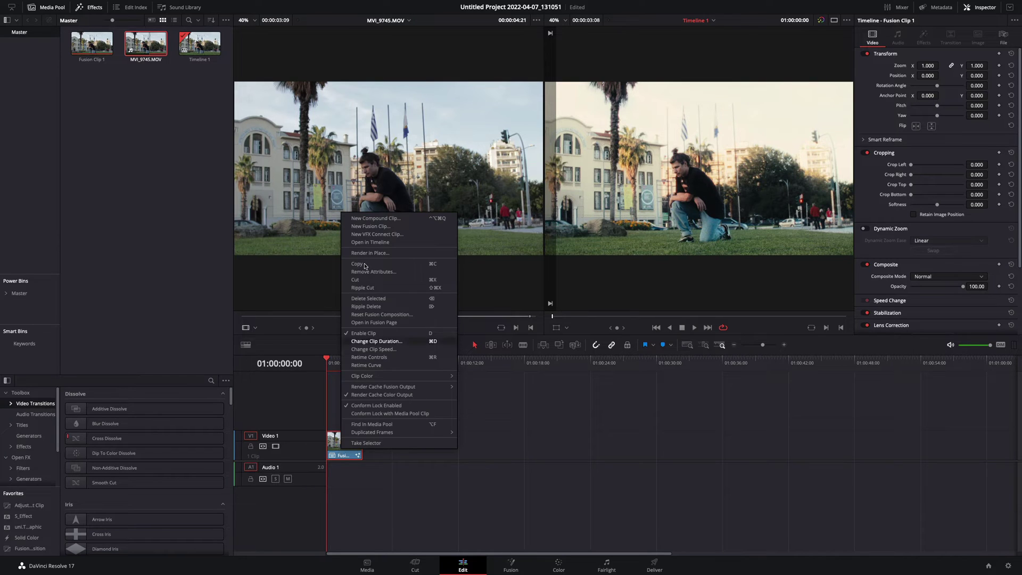
# Open the timeline clip as a Fusion composition showing MediaIn1 and MediaOut1.
pyautogui.click(372, 227)
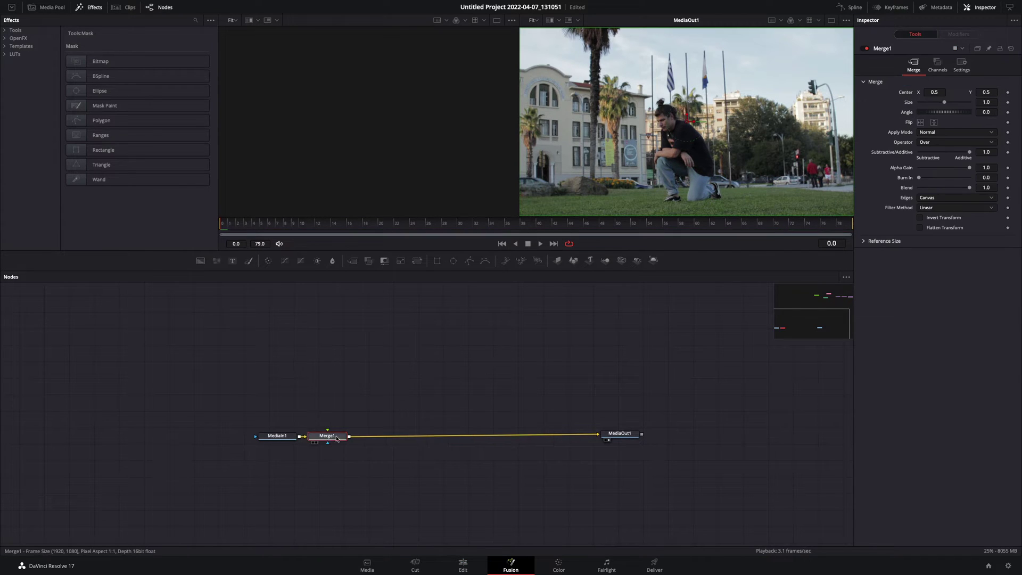
# Add a Matte Control node above the main chain and feed it from MediaIn1.
pyautogui.hotkey('shift', 'space')
pyautogui.write('matt')
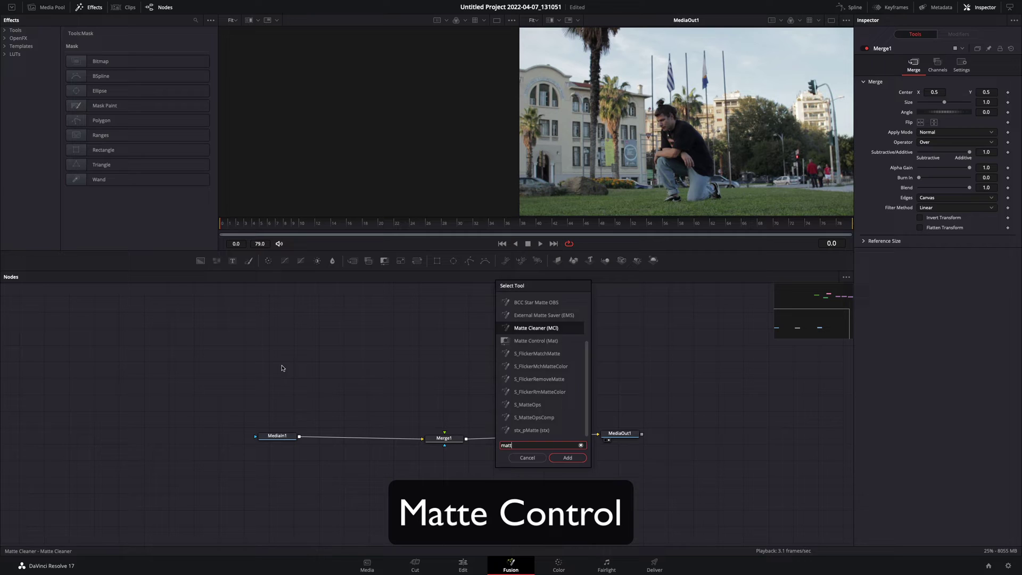
pyautogui.press('Down')
pyautogui.press('Return')
pyautogui.moveTo(281, 367); pyautogui.dragTo(328, 376)
pyautogui.click(302, 437)
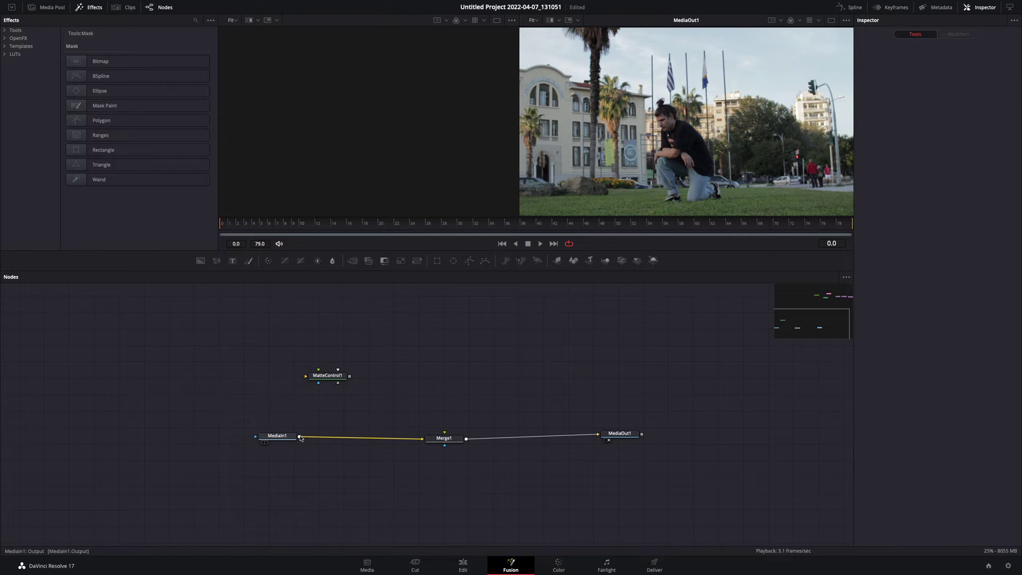
pyautogui.moveTo(301, 437); pyautogui.dragTo(306, 375)
# Add a fully transparent Background with a Paint node, wired into MatteControl1's matte input.
pyautogui.click(200, 261)
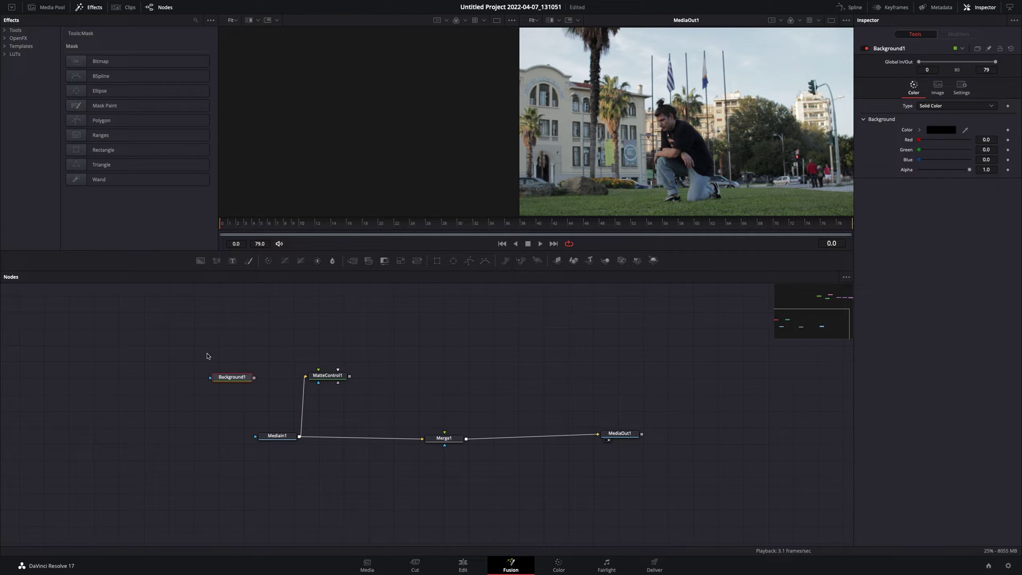
pyautogui.moveTo(229, 379); pyautogui.dragTo(222, 334)
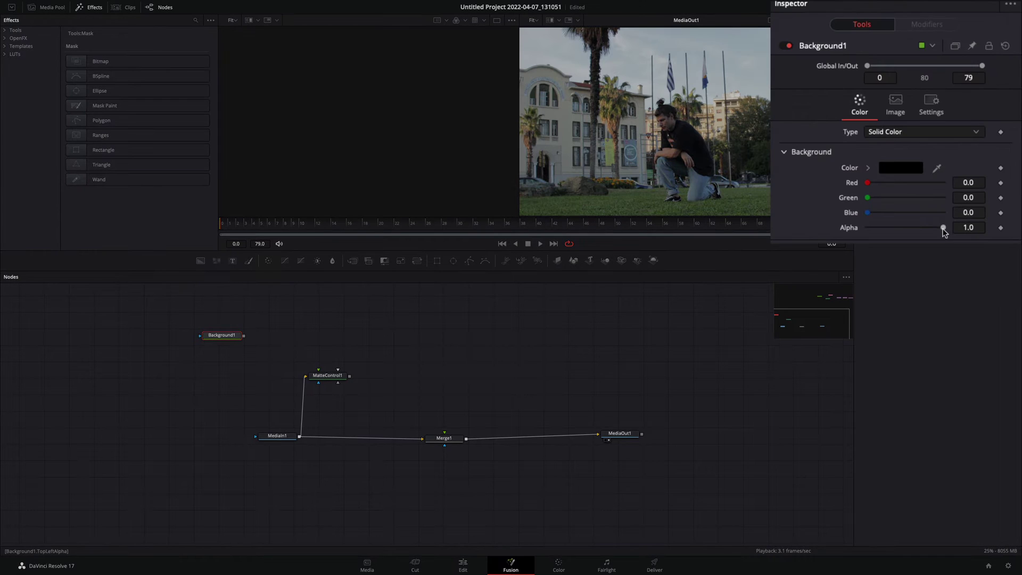
pyautogui.moveTo(943, 227); pyautogui.dragTo(863, 231)
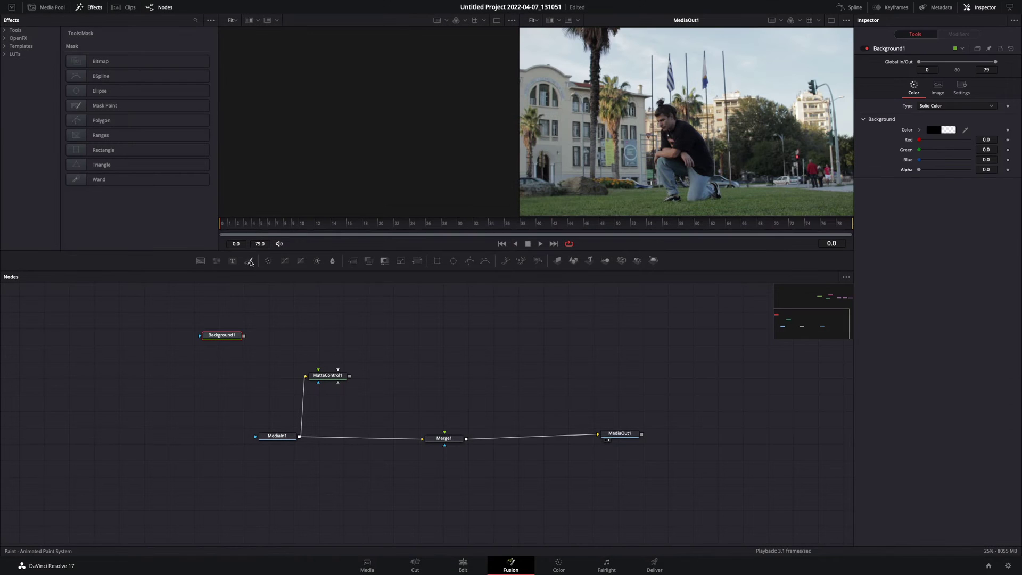
pyautogui.click(250, 261)
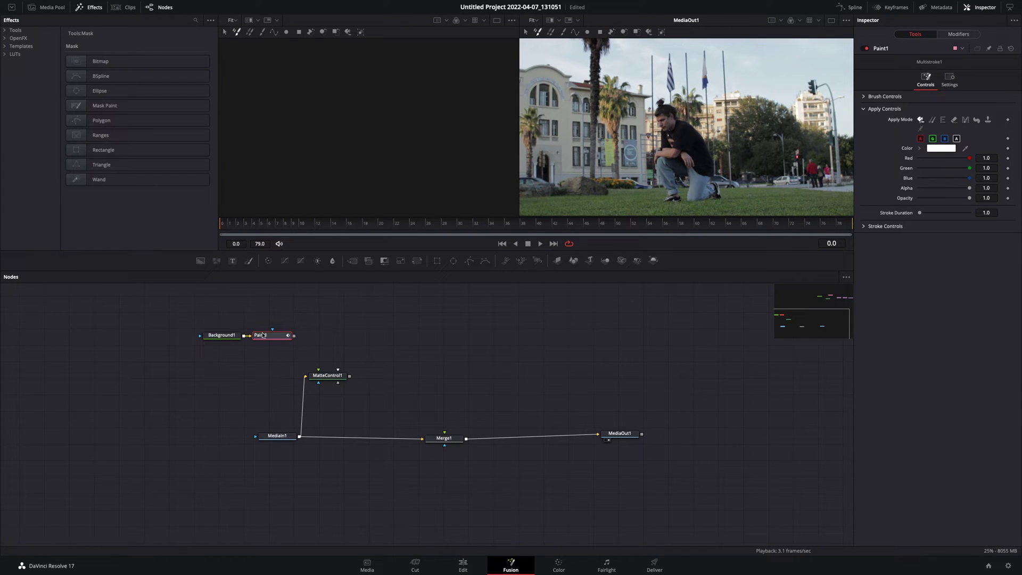
pyautogui.moveTo(268, 335)
pyautogui.mouseDown()
pyautogui.moveTo(304, 335)
pyautogui.moveTo(327, 377)
pyautogui.mouseUp()
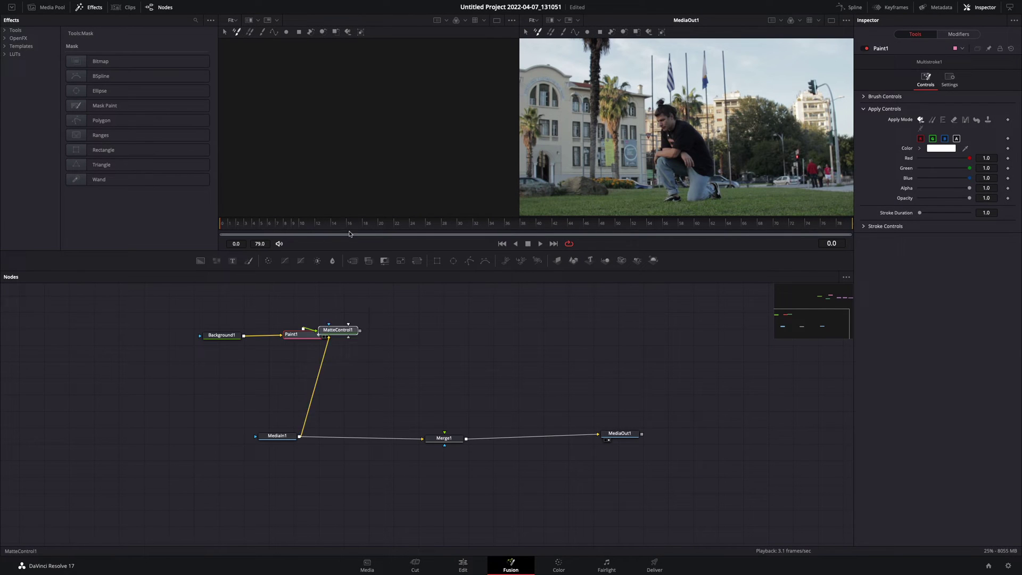
# View MatteControl1 in the left viewer and set its matte combine to Combine Alpha.
pyautogui.click(328, 375)
pyautogui.press('1')
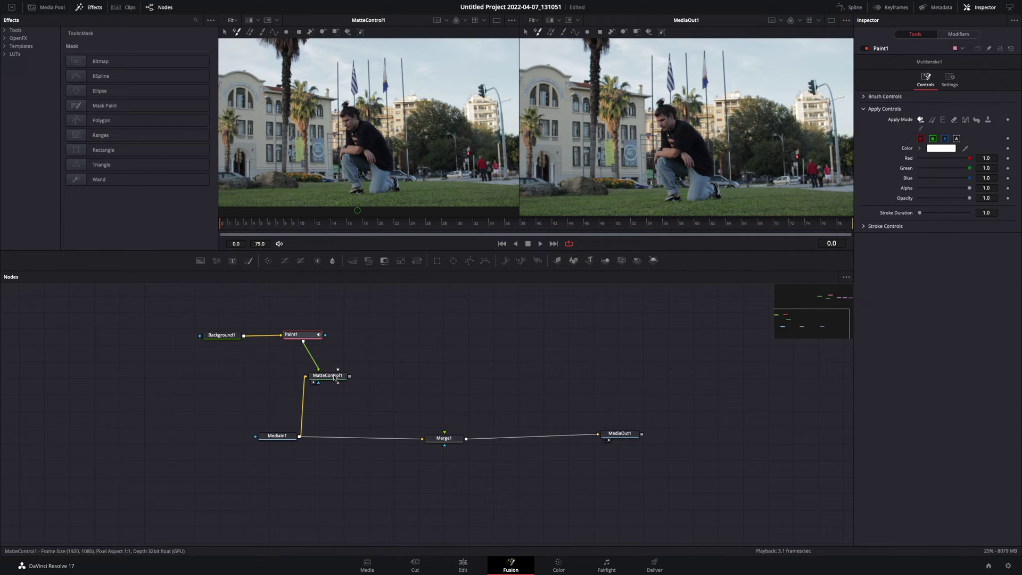
pyautogui.click(334, 379)
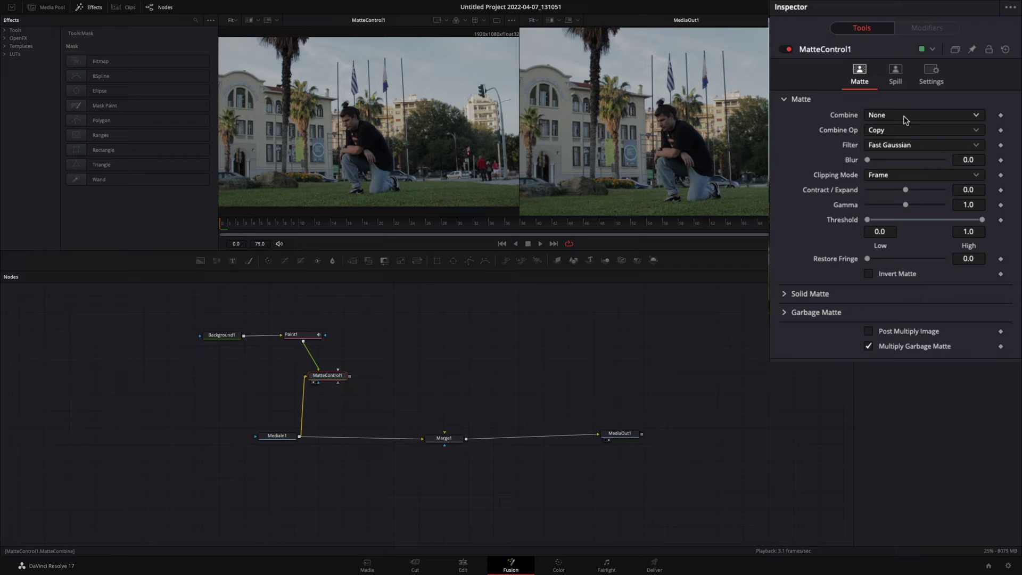
pyautogui.click(923, 115)
pyautogui.click(892, 183)
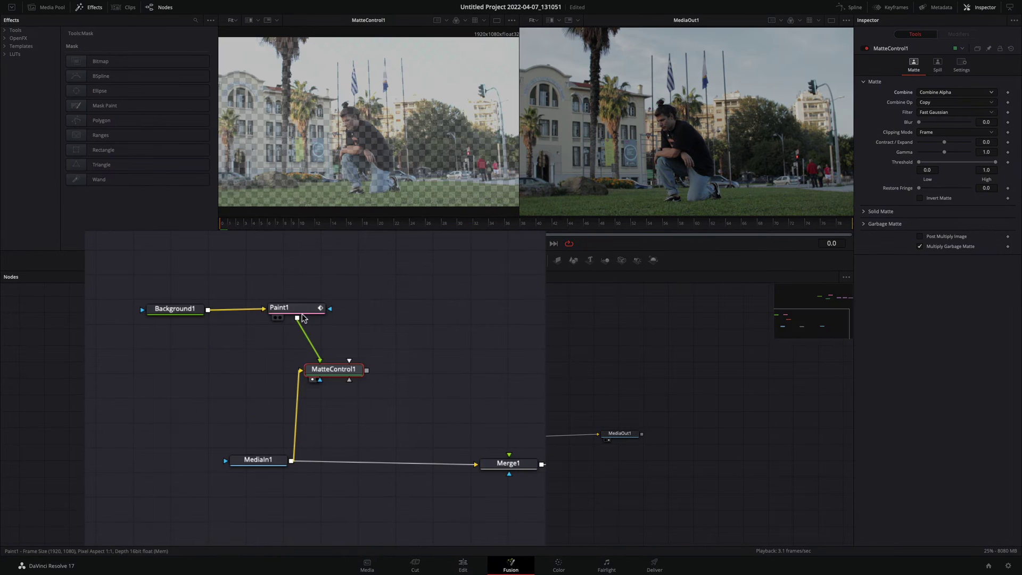
# With Paint1 selected, paint strokes over the man on each successive frame.
pyautogui.click(280, 307)
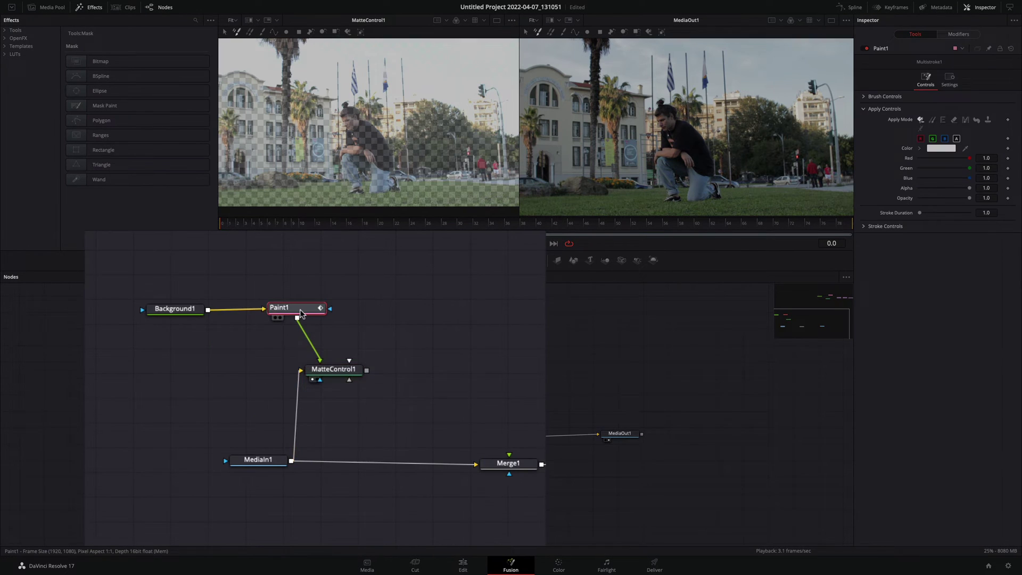
pyautogui.moveTo(356, 112); pyautogui.dragTo(354, 178)
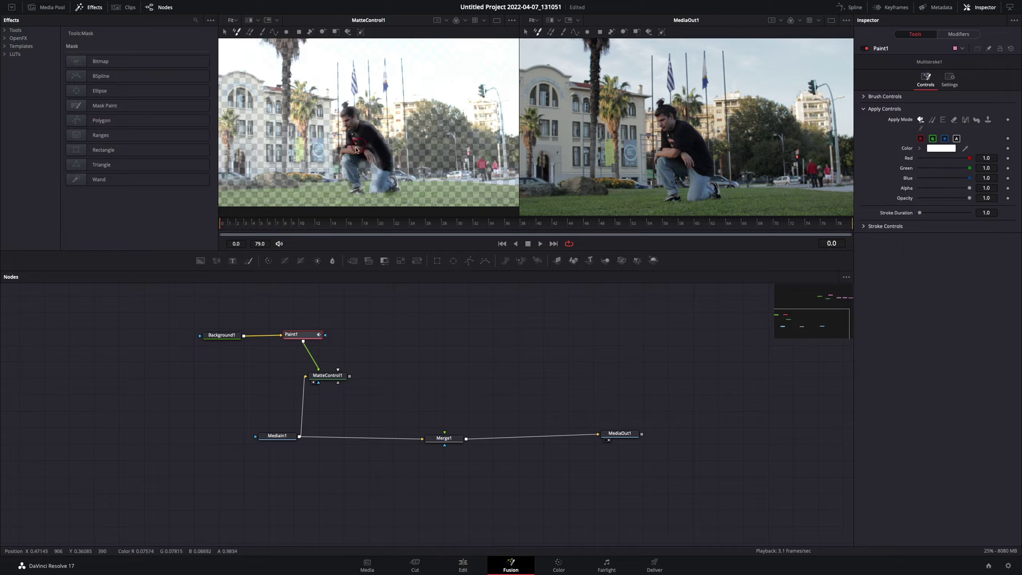
pyautogui.press('Right')
pyautogui.moveTo(363, 121)
pyautogui.mouseDown()
pyautogui.moveTo(385, 183)
pyautogui.moveTo(352, 169)
pyautogui.moveTo(372, 171)
pyautogui.mouseUp()
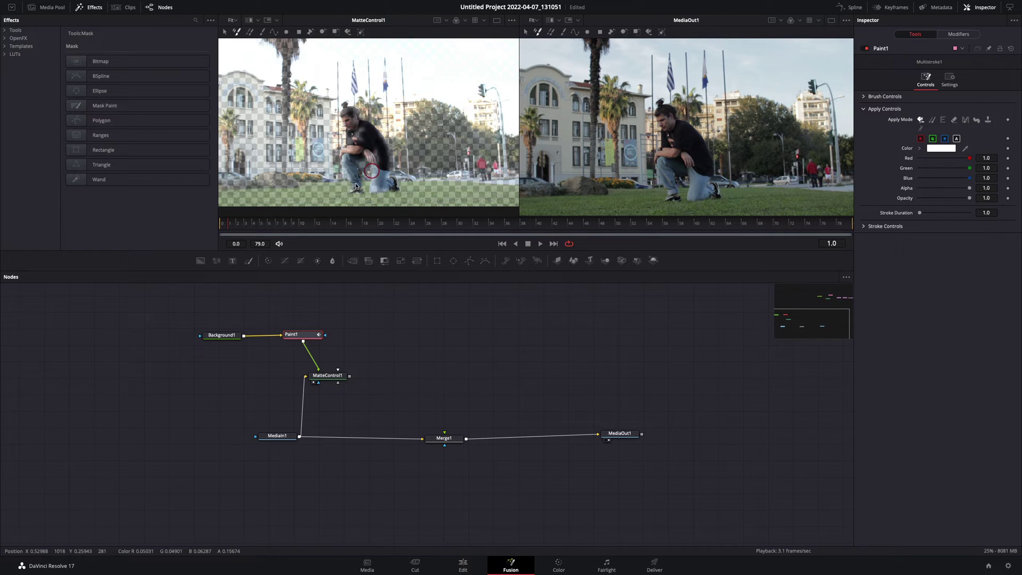
pyautogui.press('Right')
pyautogui.moveTo(352, 112); pyautogui.dragTo(392, 186)
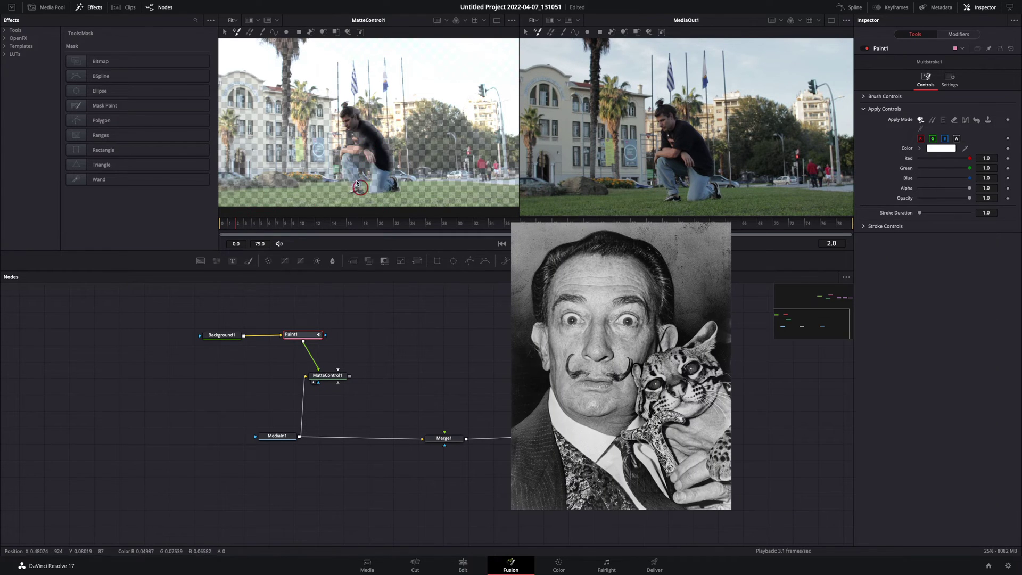
pyautogui.moveTo(355, 156); pyautogui.dragTo(360, 188)
pyautogui.press('Right')
pyautogui.moveTo(347, 114); pyautogui.dragTo(381, 178)
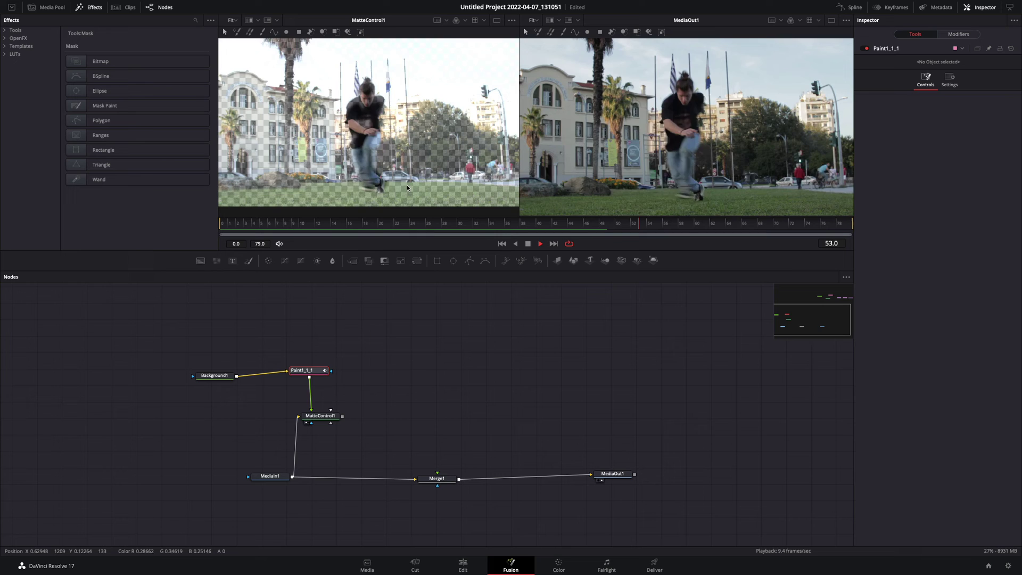
# Enable Post Multiply Image on MatteControl1 and stop playback.
pyautogui.click(322, 416)
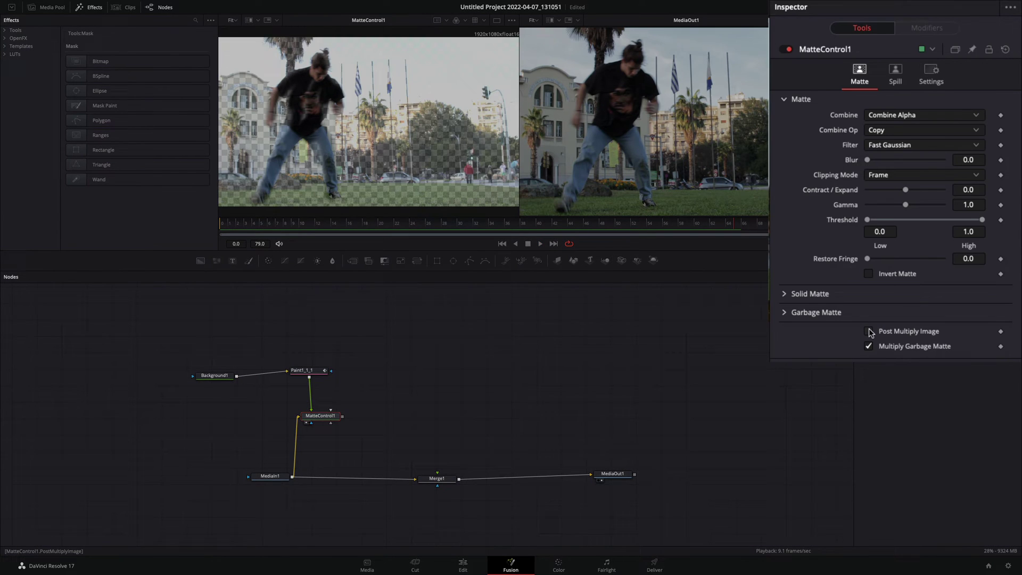
pyautogui.click(870, 332)
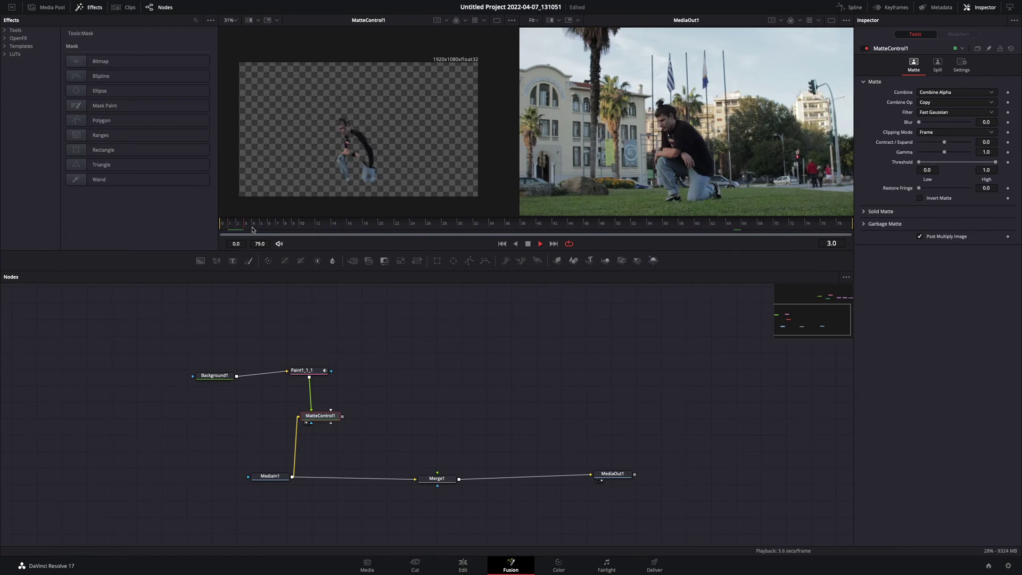
pyautogui.press('space')
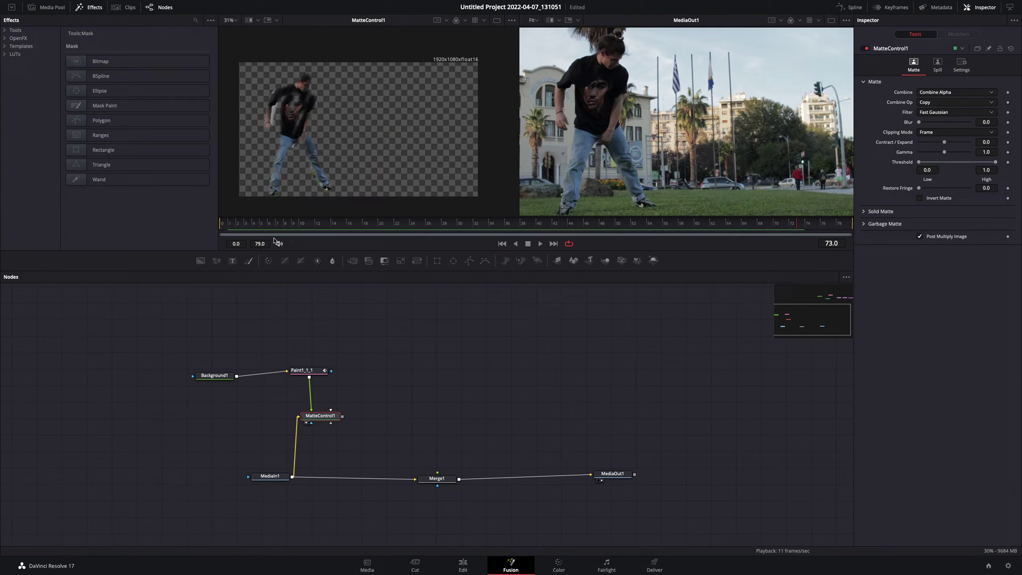
# Add a pEmitter with a Bitmap region fed by MatteControl1's matte.
pyautogui.moveTo(507, 260); pyautogui.dragTo(404, 401)
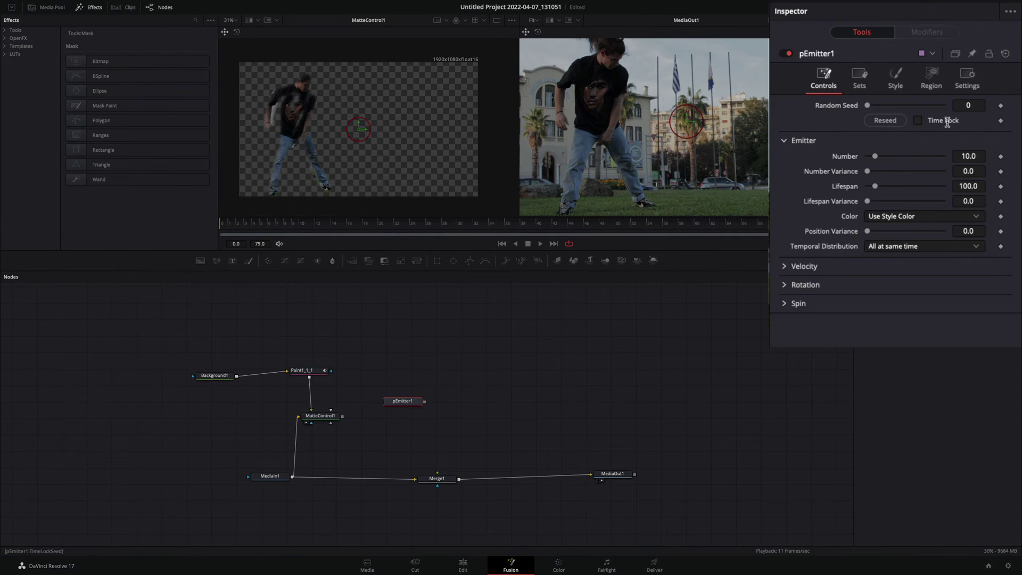
pyautogui.click(931, 76)
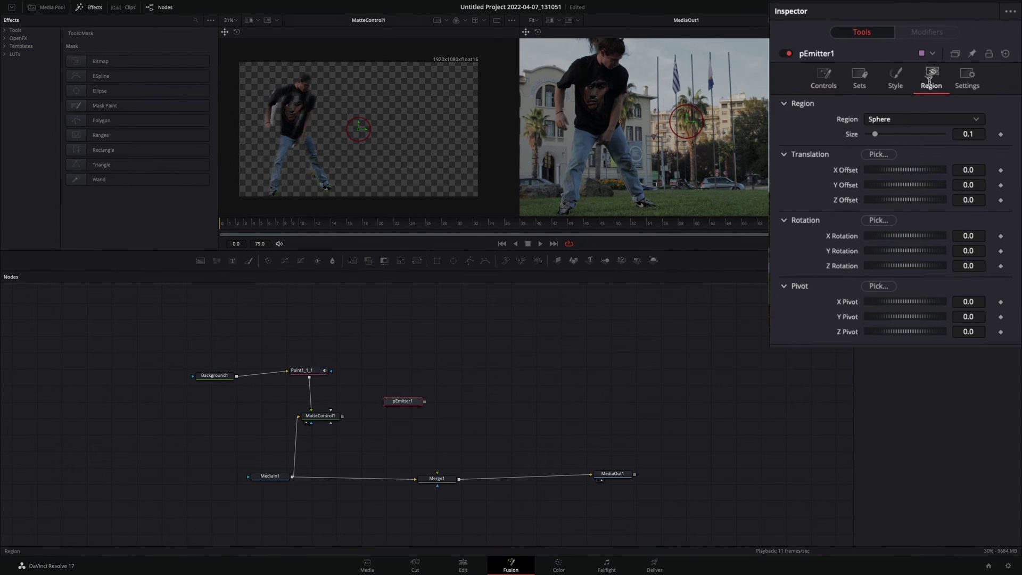
pyautogui.click(902, 120)
pyautogui.click(887, 134)
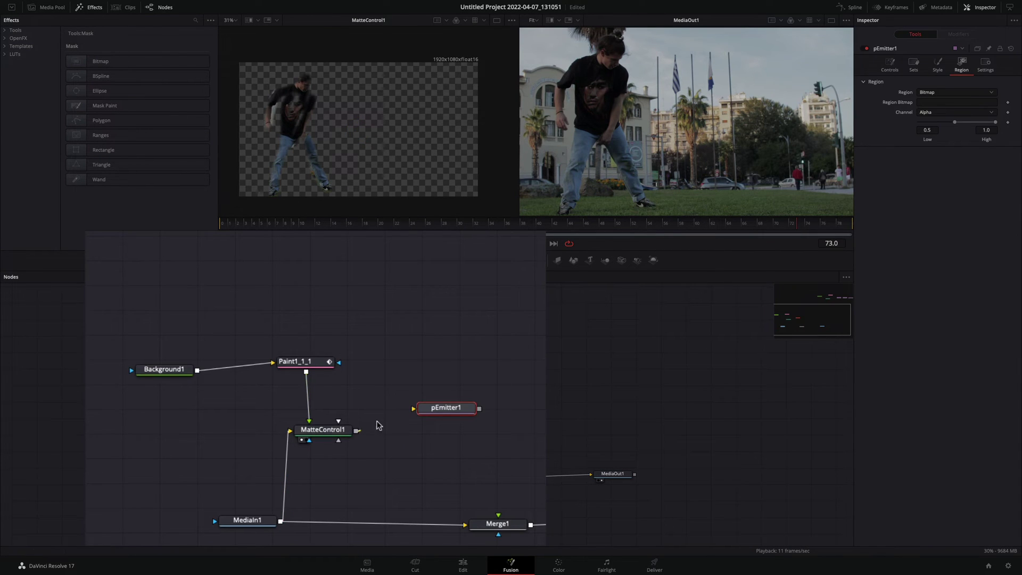
pyautogui.moveTo(342, 416); pyautogui.dragTo(384, 402)
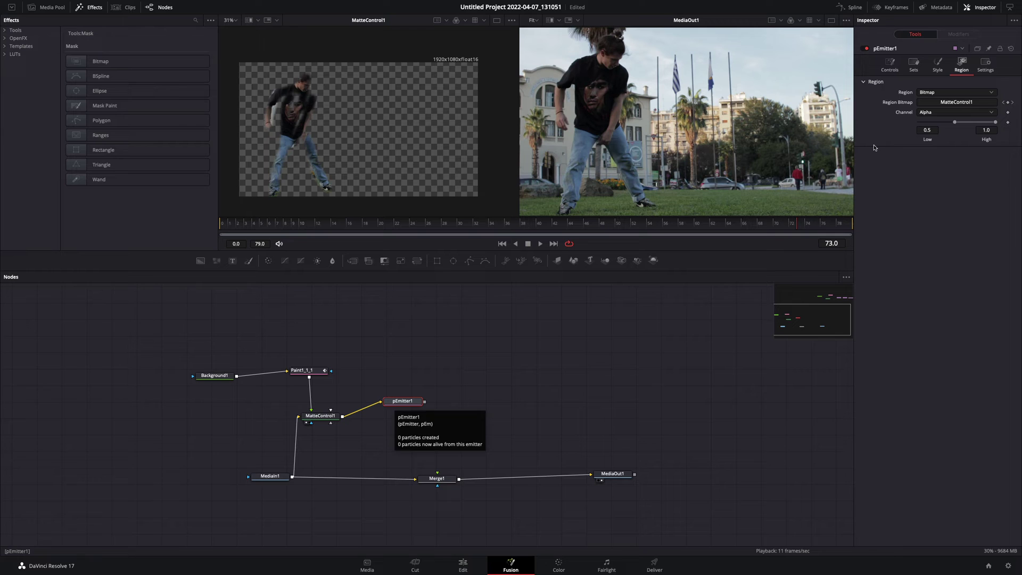
# Set the emitter's particle style to Blob with size 0.2.
pyautogui.click(941, 64)
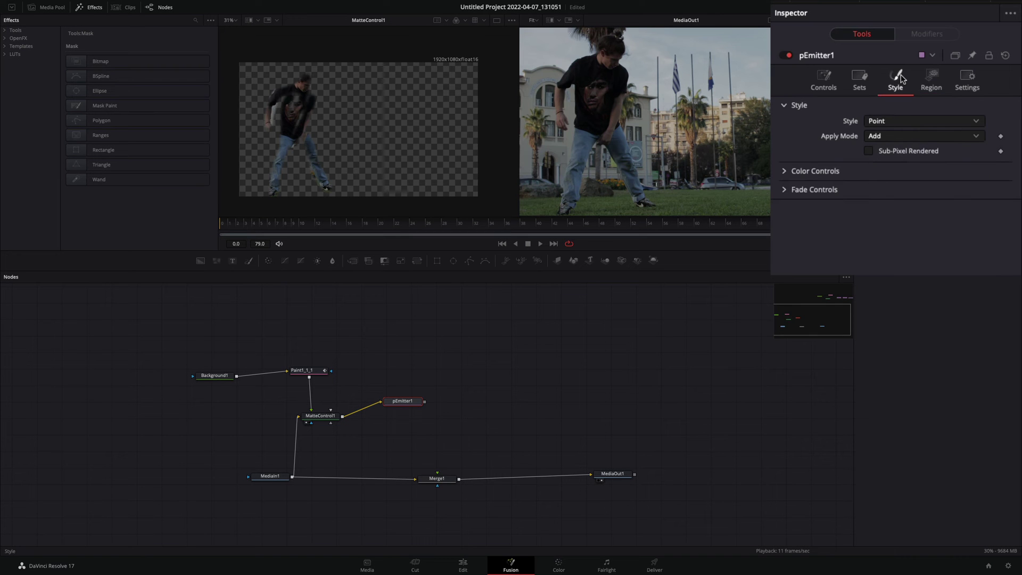
pyautogui.click(896, 122)
pyautogui.click(879, 162)
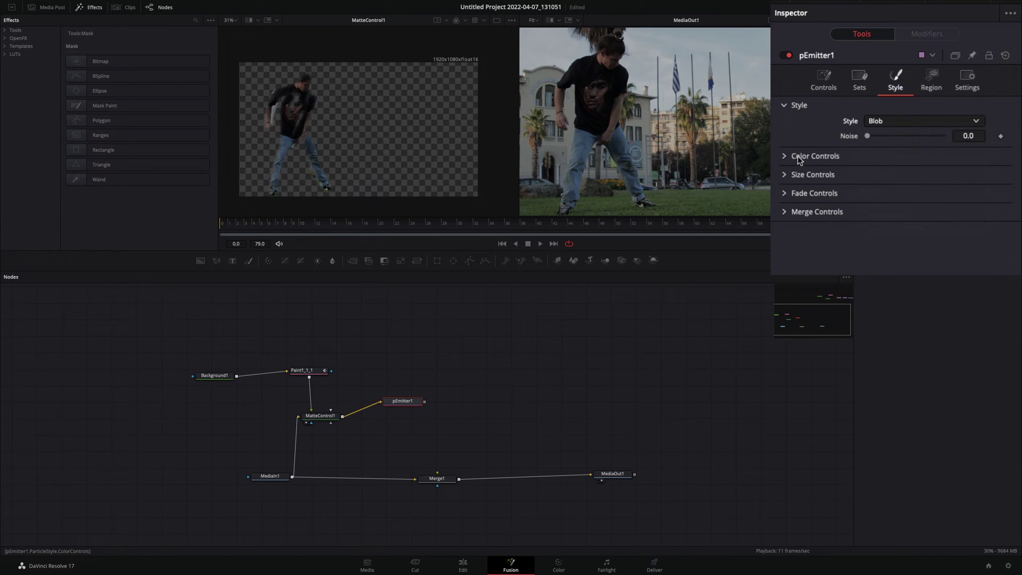
pyautogui.click(784, 175)
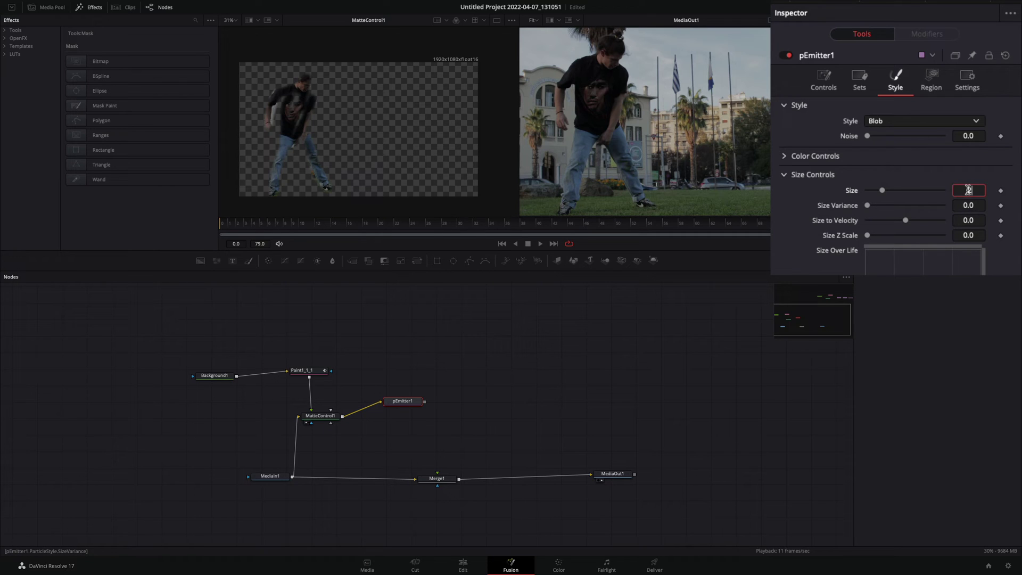
pyautogui.write('.2')
pyautogui.press('Return')
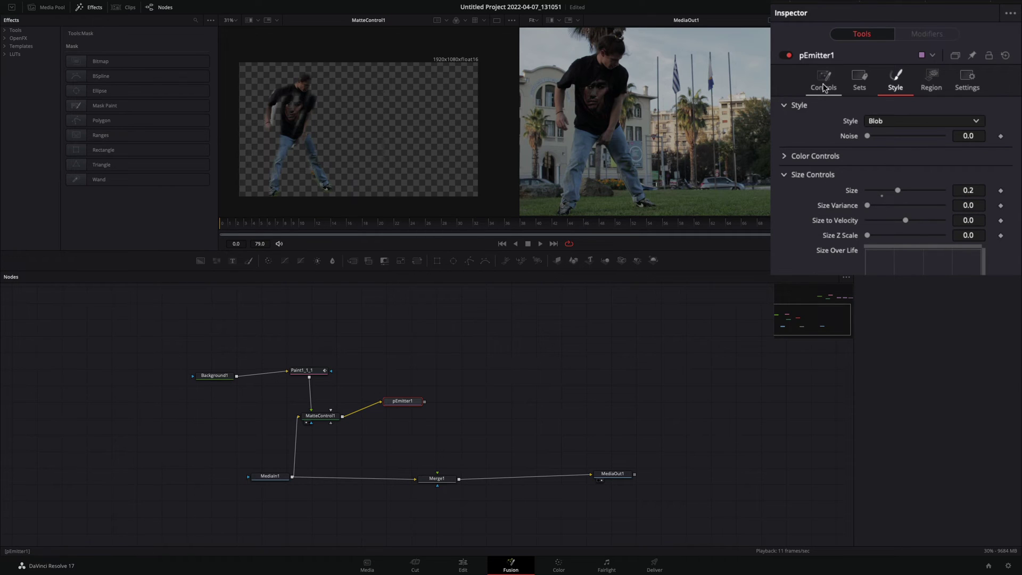
# Colour the particles from the region and set velocity to about 0.011.
pyautogui.click(824, 82)
pyautogui.write('3000')
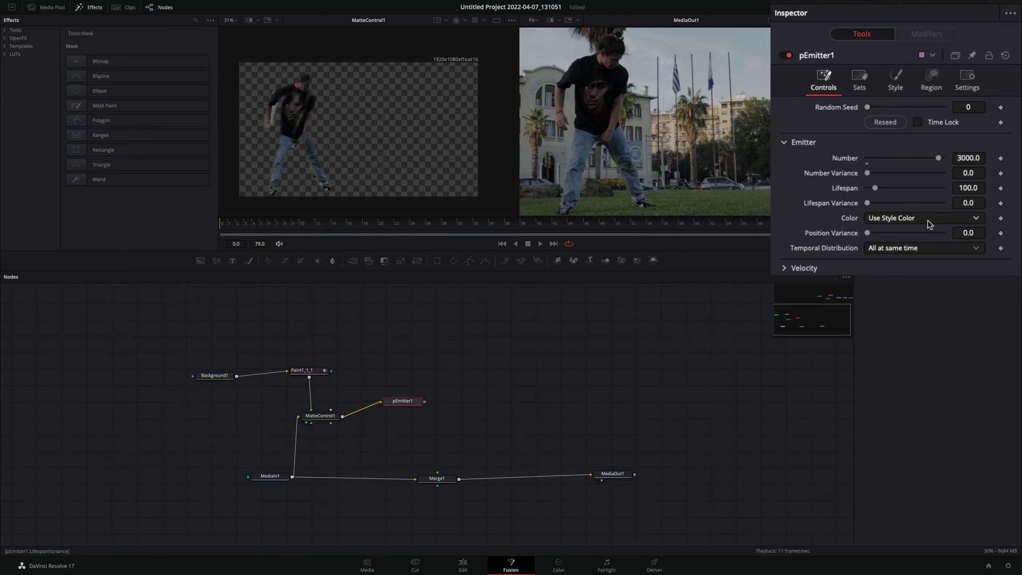
pyautogui.click(928, 219)
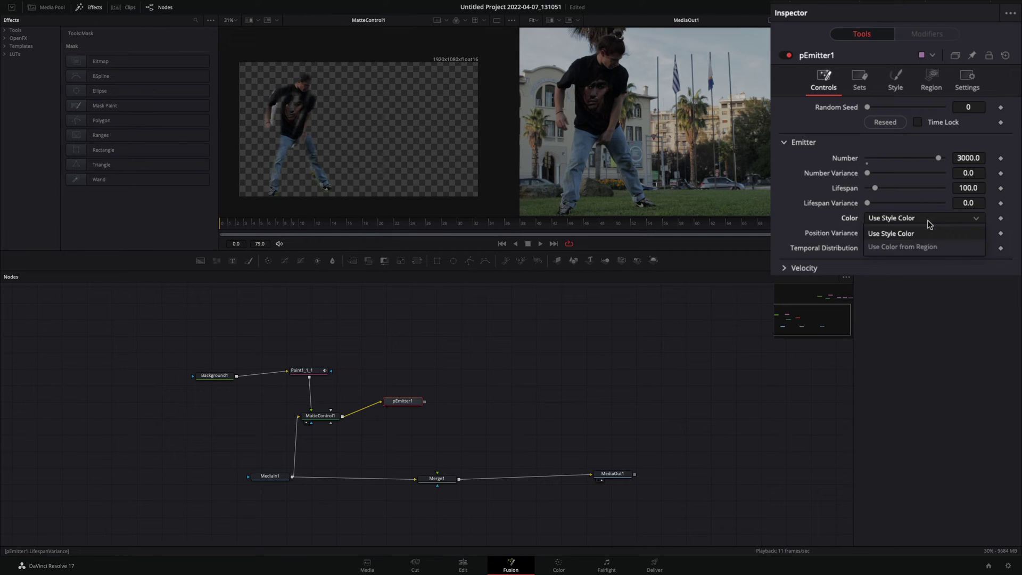
pyautogui.click(906, 245)
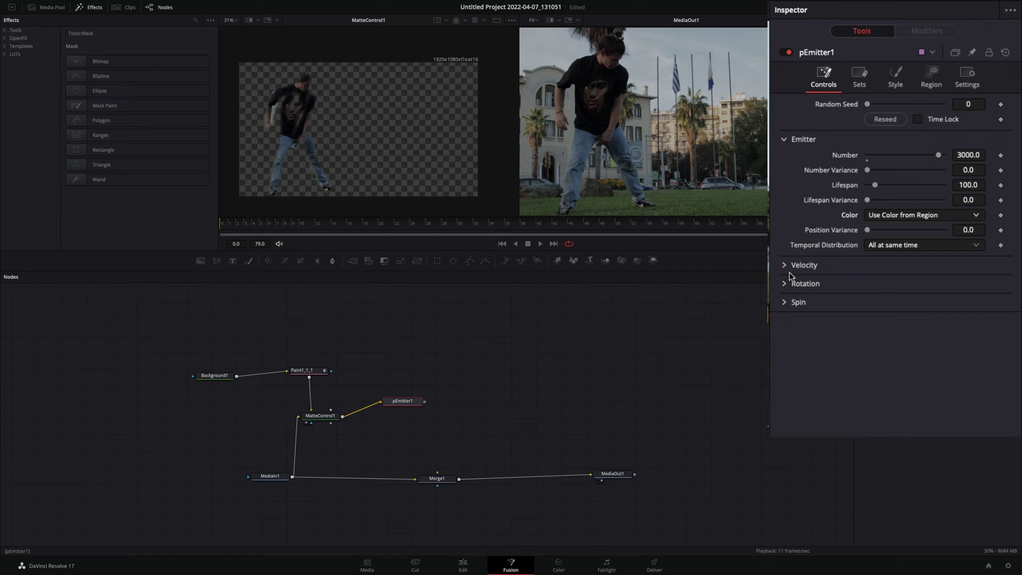
pyautogui.click(781, 265)
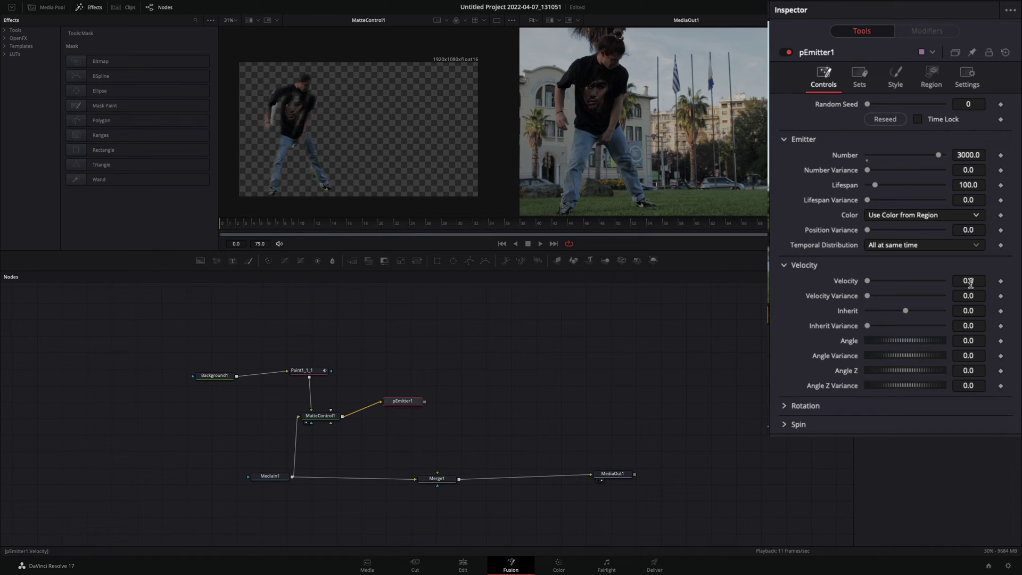
pyautogui.click(971, 282)
pyautogui.write('0.013')
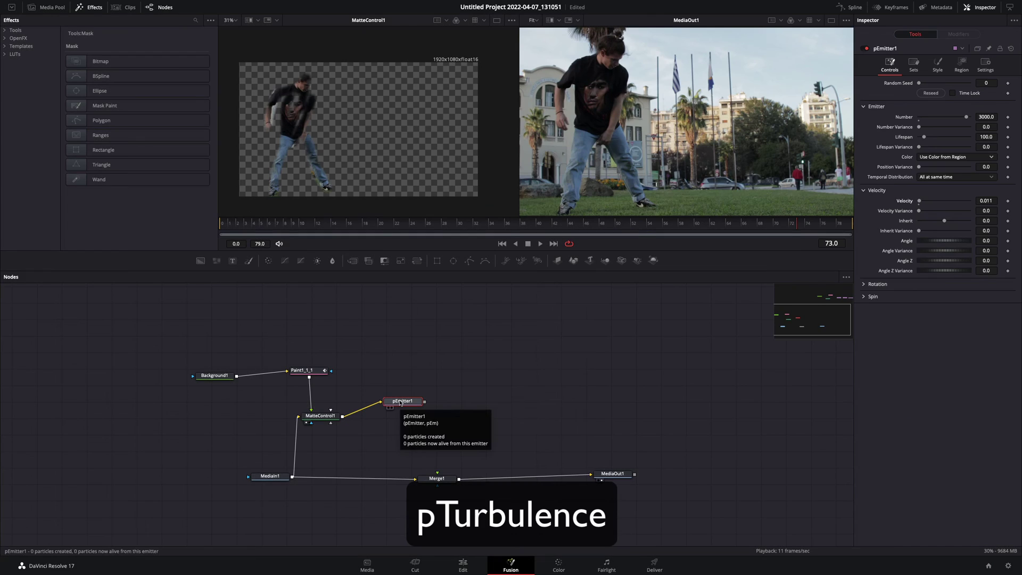
# Chain pTurbulence and a pRender node after the emitter, with 2D output mode.
pyautogui.hotkey('shift', 'space')
pyautogui.write('pturb')
pyautogui.press('Return')
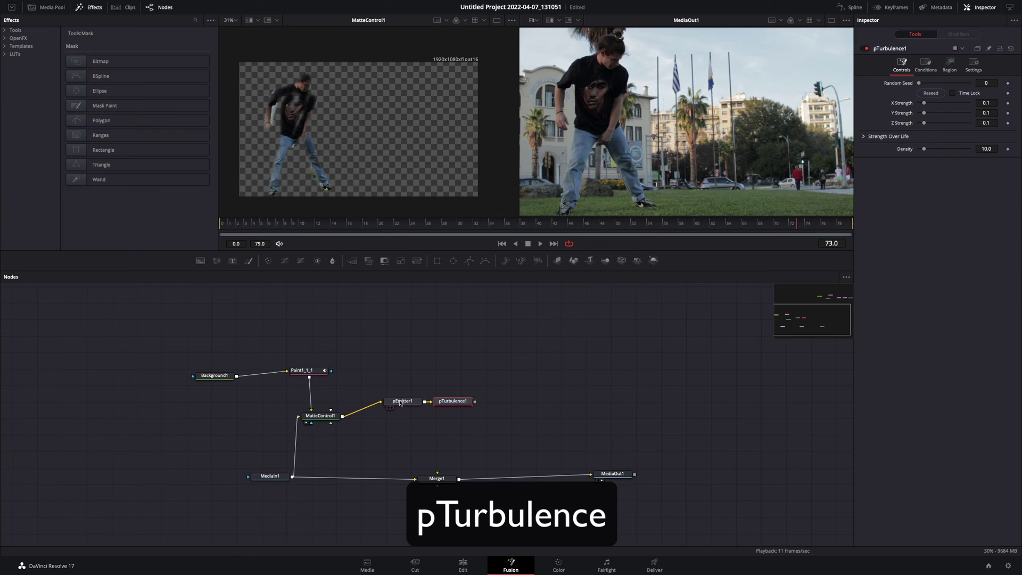
pyautogui.hotkey('shift', 'space')
pyautogui.write('prender')
pyautogui.press('Return')
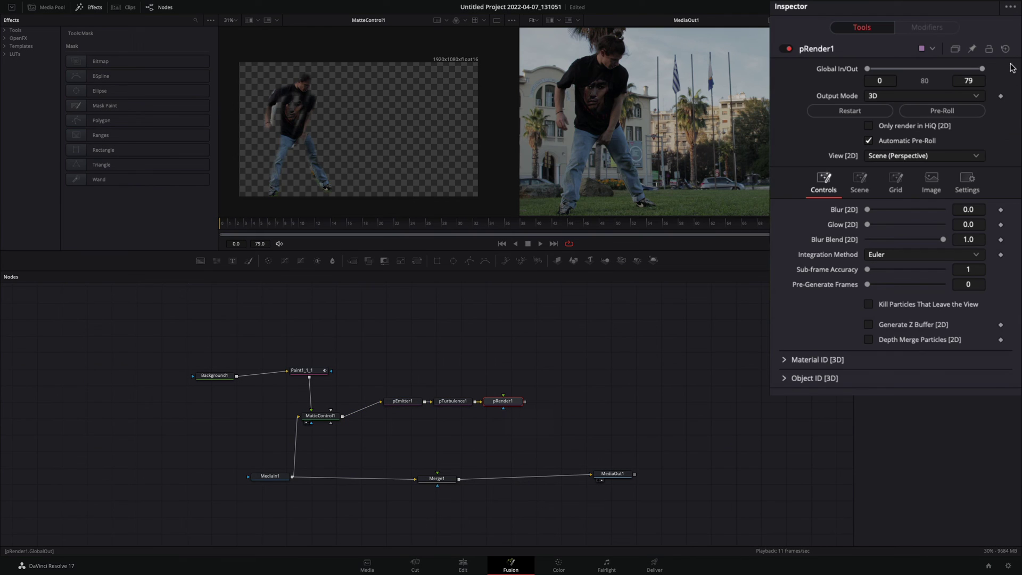
pyautogui.click(940, 96)
pyautogui.click(878, 128)
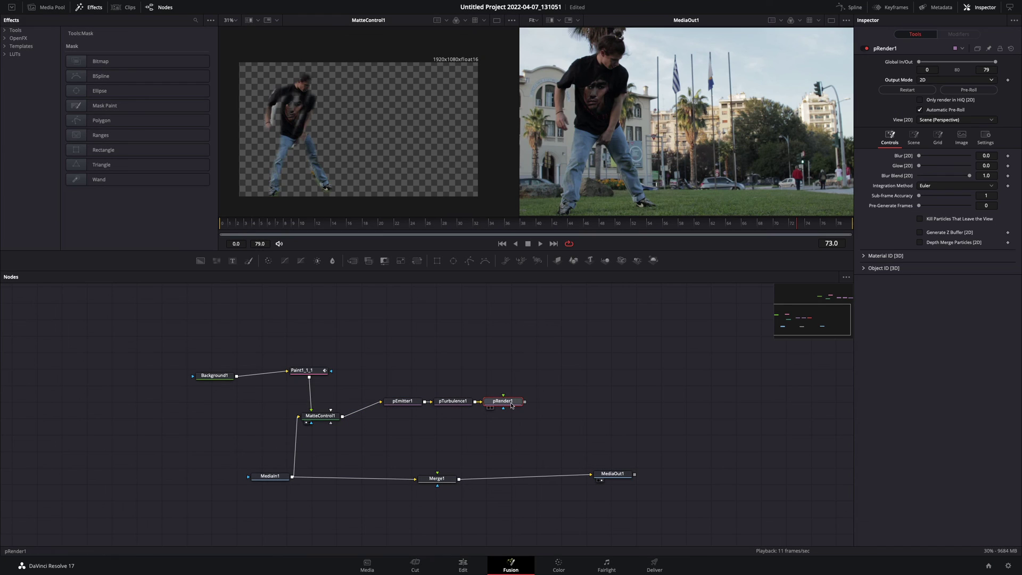
# View pRender1 in the left viewer and set Blur 4.7 and Glow 0.118.
pyautogui.press('1')
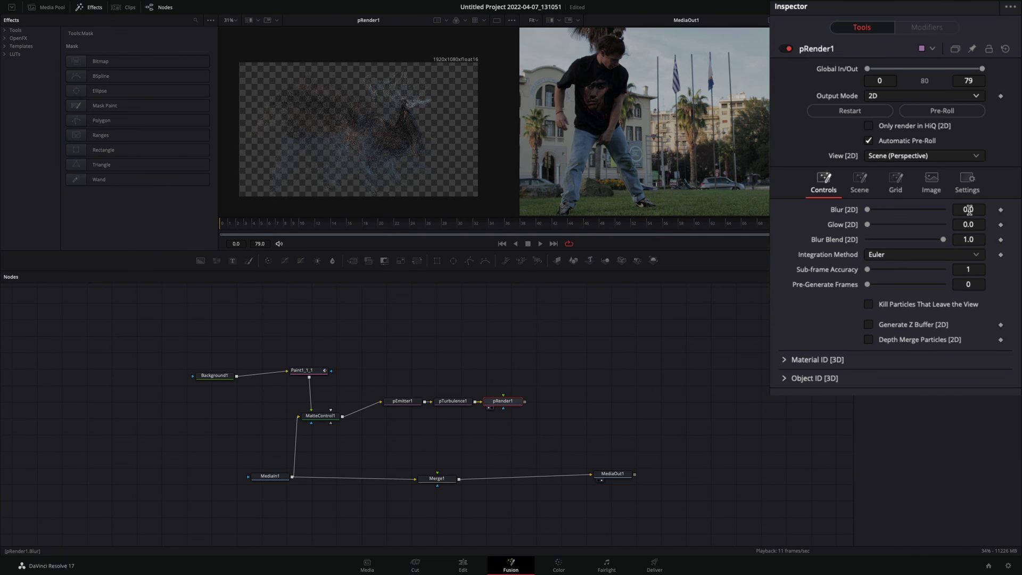
pyautogui.click(969, 210)
pyautogui.write('4.7')
pyautogui.press('Tab')
pyautogui.press('Return')
# Connect pRender1's output to Merge1's foreground input.
pyautogui.moveTo(525, 400); pyautogui.dragTo(436, 478)
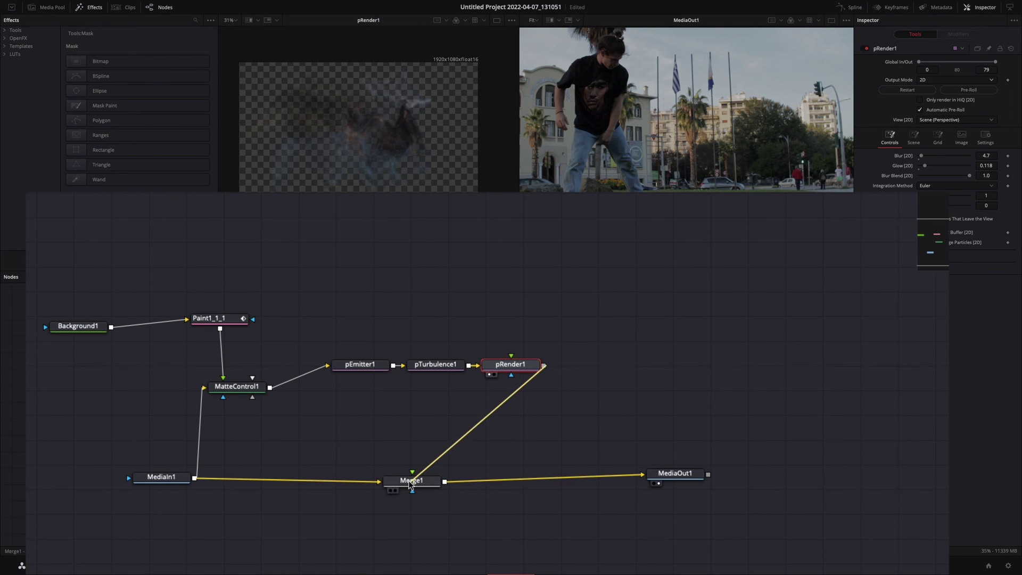